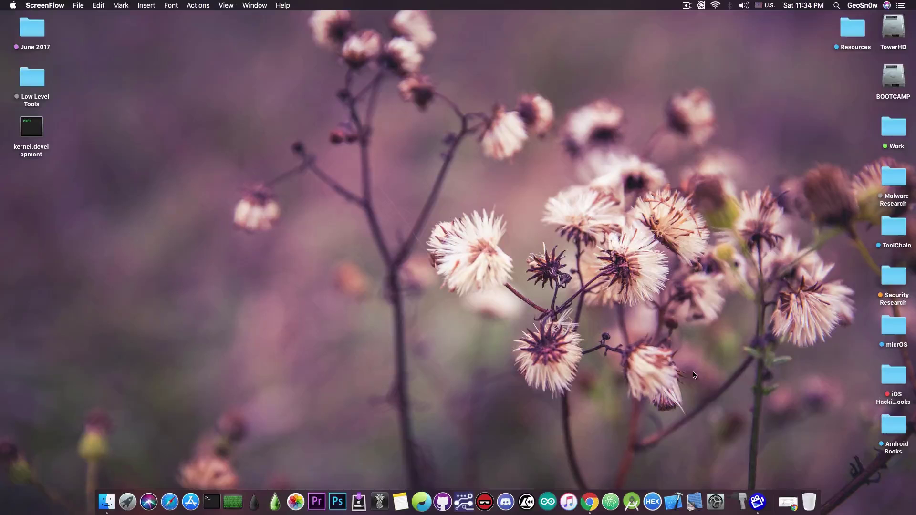
Step: Restore Chrome and show Sam Bingner's reply about Cydia needing substrate
left_click(787, 501)
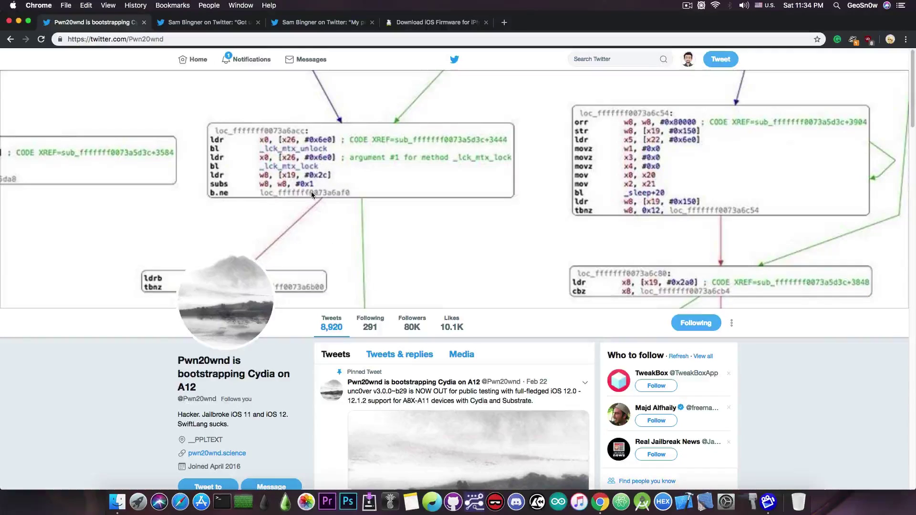
left_click(222, 26)
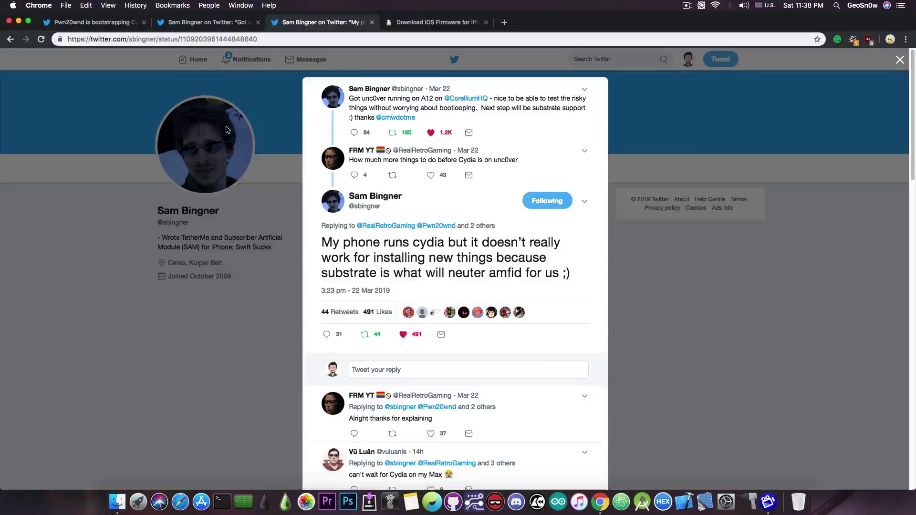
Step: Go from Pwn20wnd's profile to the iPhone XS Max firmware list on ipsw.me
left_click(83, 22)
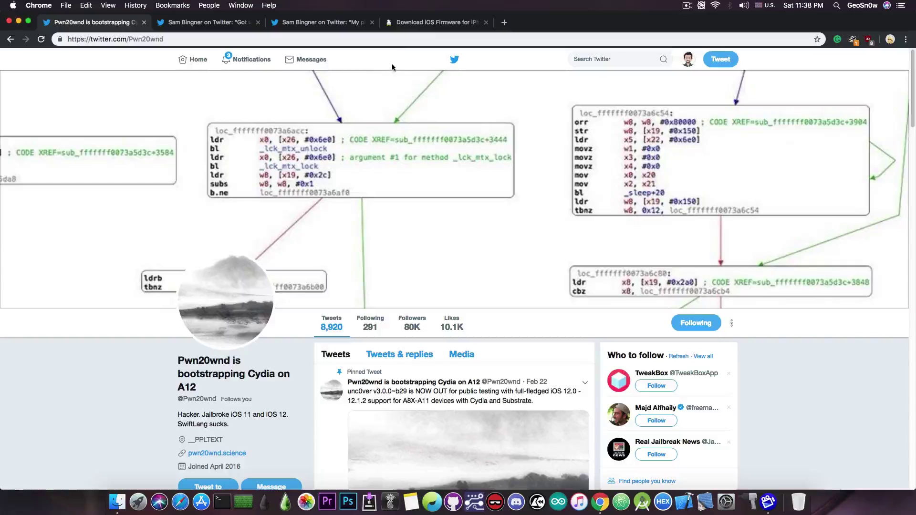
left_click(429, 23)
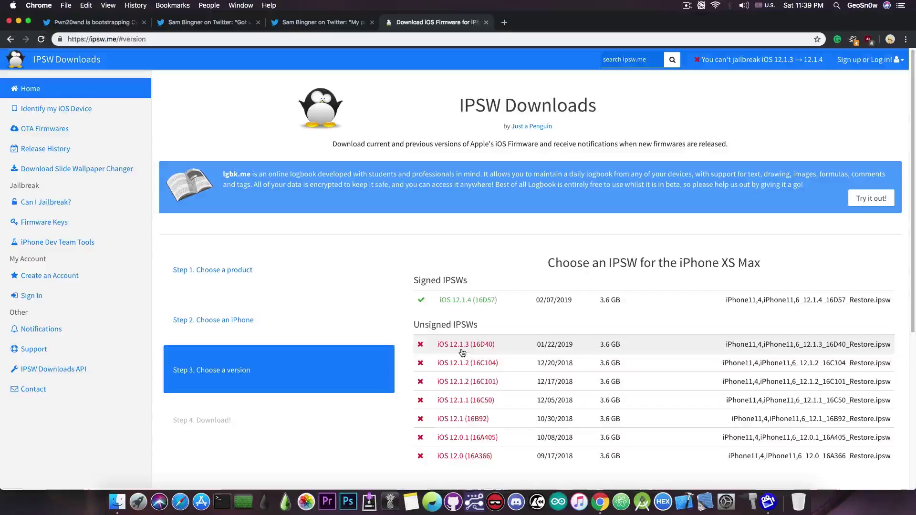
Step: Switch between Pwn20wnd's profile and the XS Max firmware list, ending on Pwn20wnd's profile
left_click(92, 23)
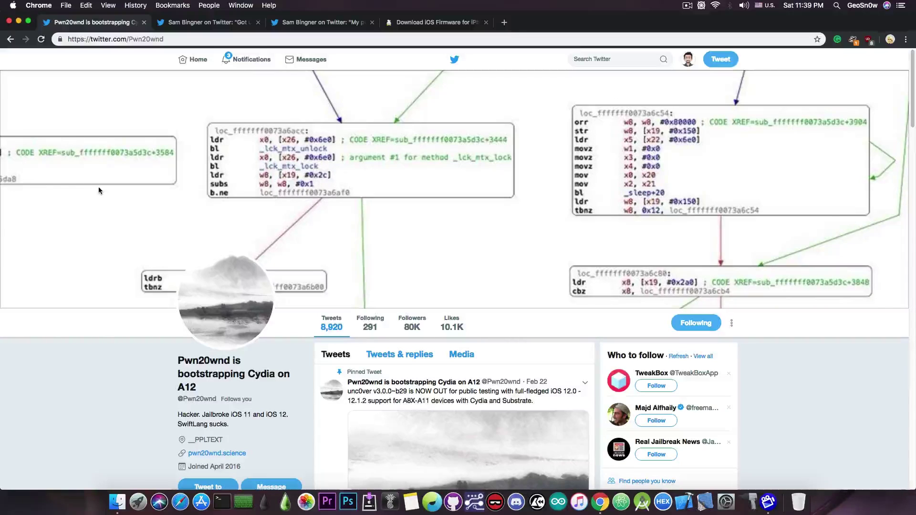
left_click(417, 21)
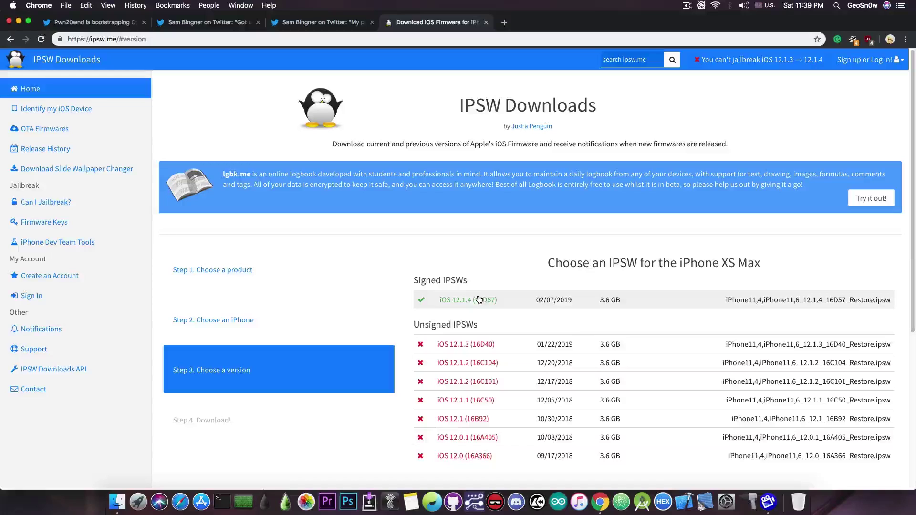
key("super+1")
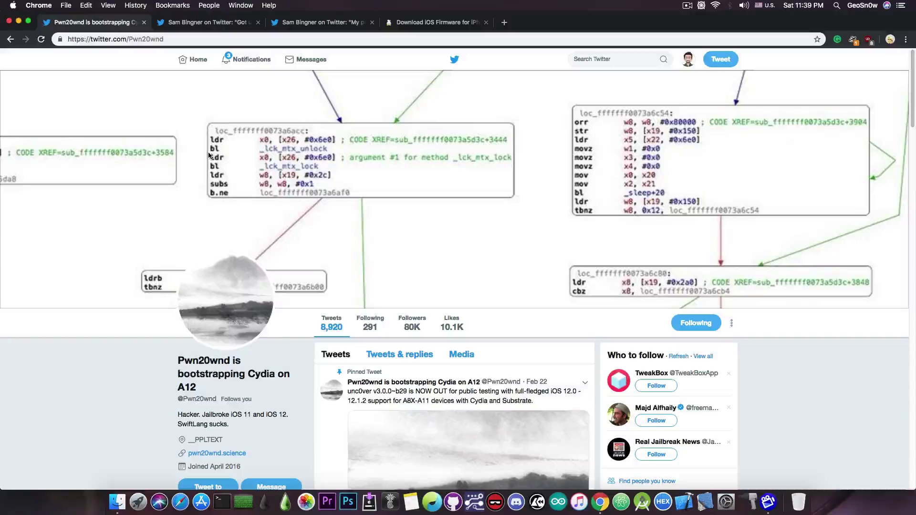
Step: Show Sam Bingner's unc0ver-on-A12 tweet, then minimize Chrome to reveal the desktop
left_click(230, 21)
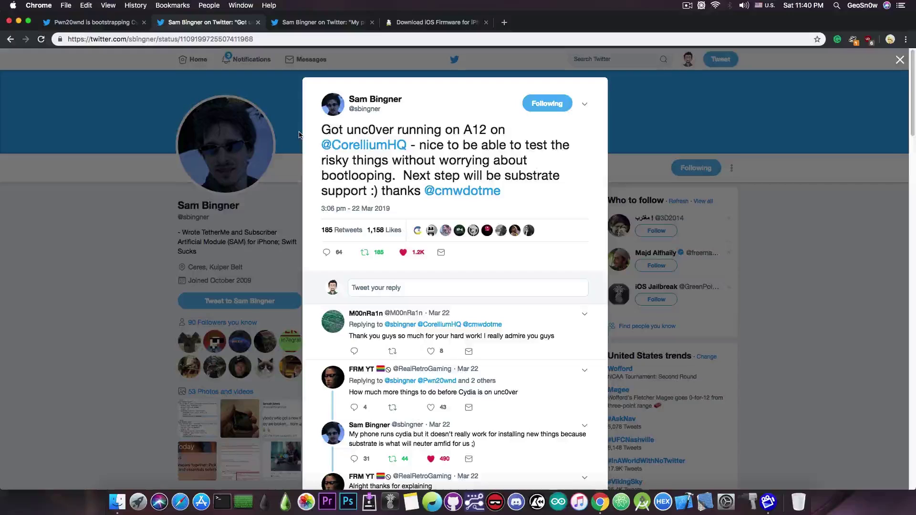
left_click(19, 21)
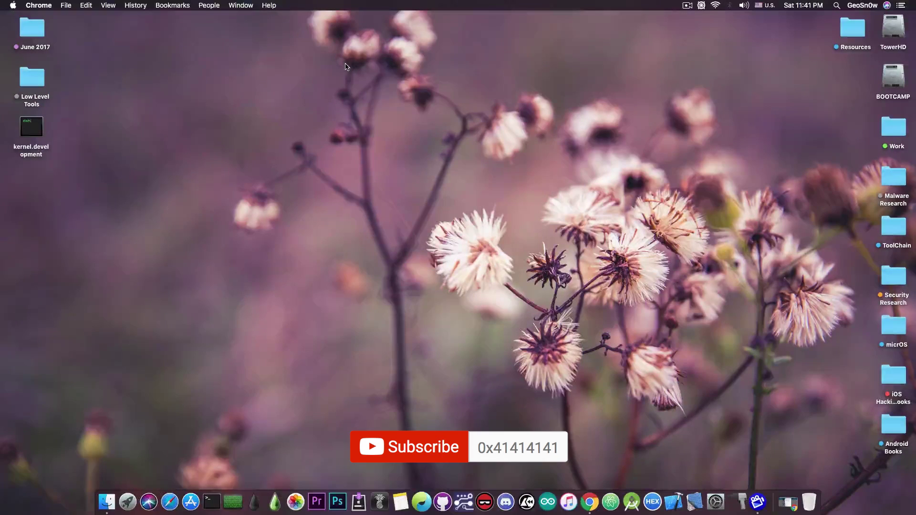